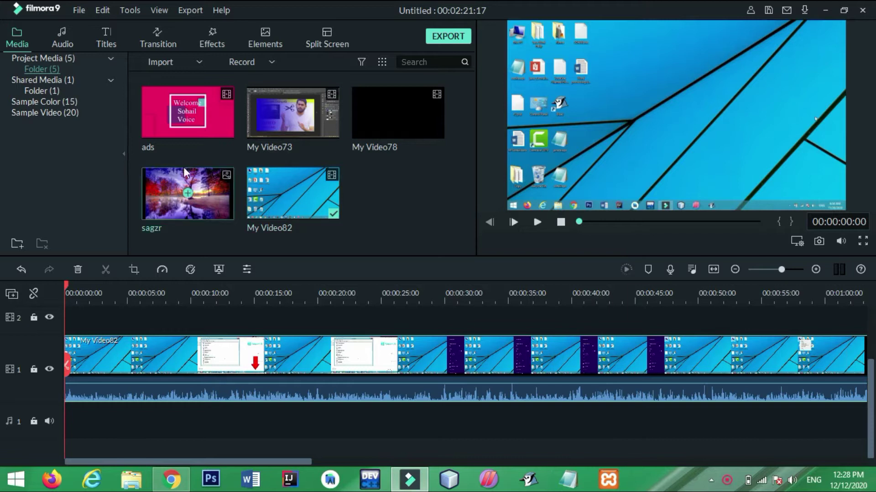
# Add the Default Title to the second video track at 00:00:04:12.
pyautogui.moveTo(67, 288)
pyautogui.mouseDown()
pyautogui.moveTo(192, 301)
pyautogui.moveTo(125, 302)
pyautogui.moveTo(136, 305)
pyautogui.moveTo(133, 284)
pyautogui.moveTo(65, 284)
pyautogui.moveTo(122, 283)
pyautogui.mouseUp()
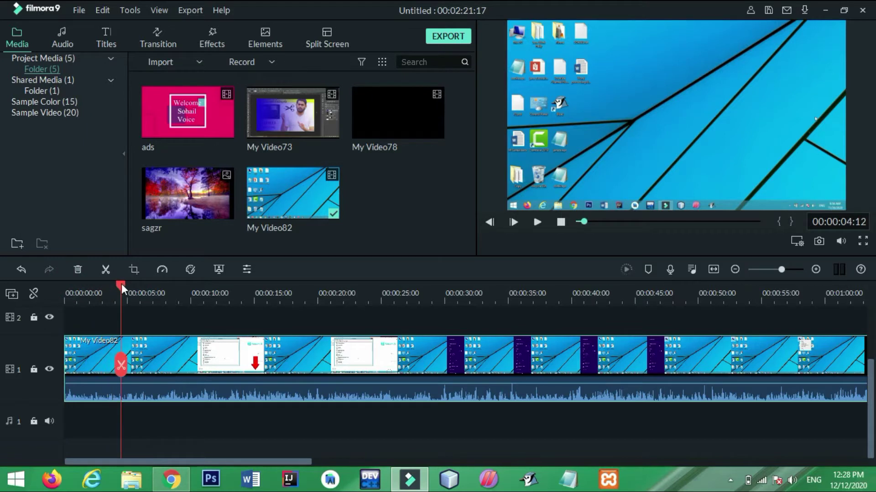
pyautogui.click(115, 41)
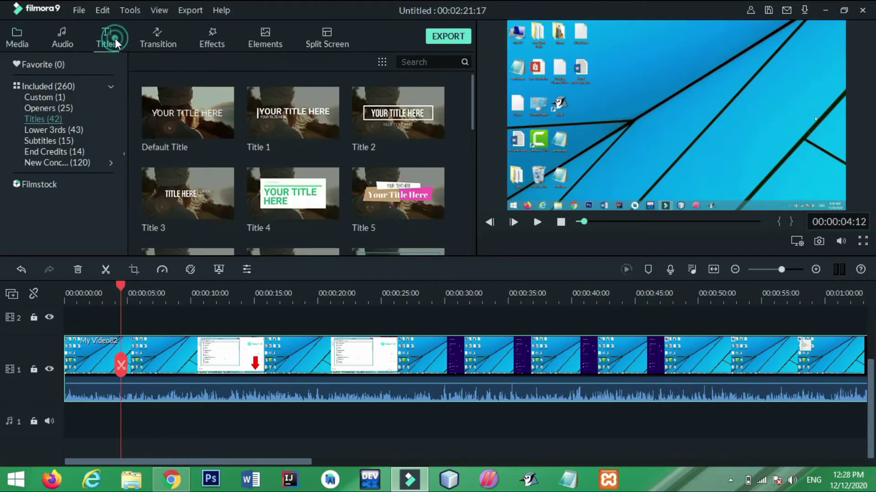
pyautogui.click(188, 113)
# Preview the title at 00:00:05:17 and open it for advanced text editing.
pyautogui.moveTo(183, 287); pyautogui.dragTo(136, 286)
pyautogui.click(155, 327)
pyautogui.doubleClick(155, 328)
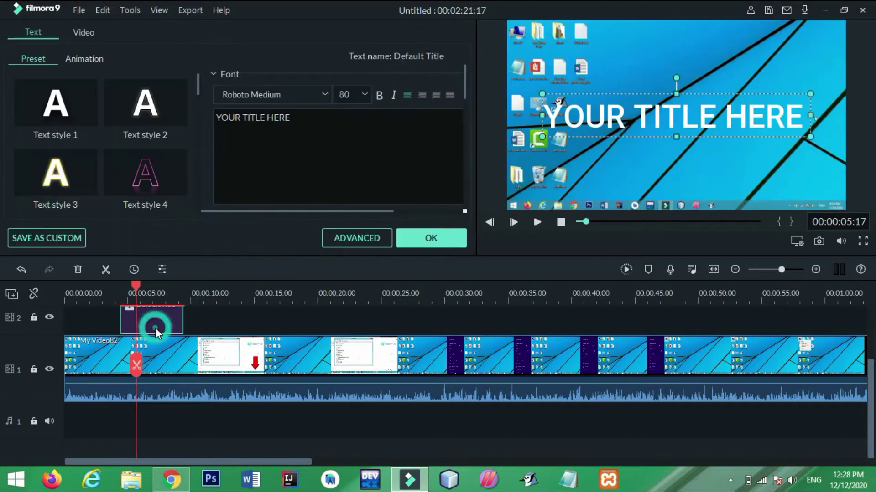
pyautogui.click(362, 239)
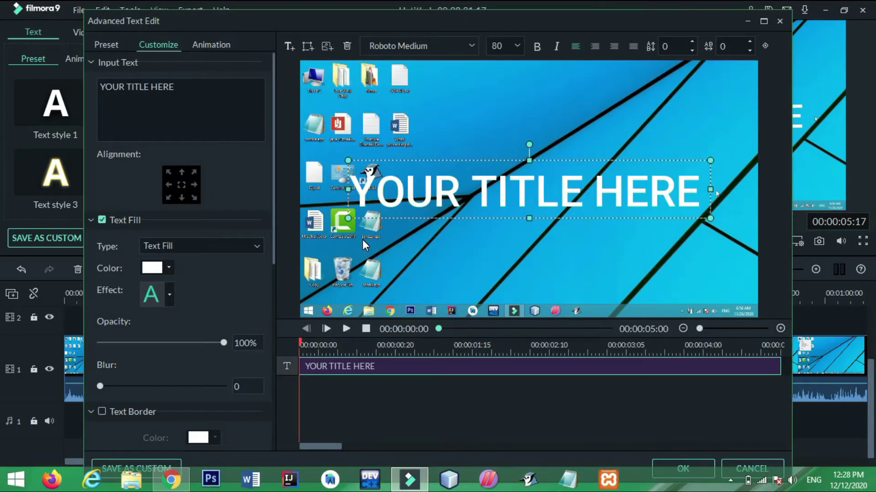
# Add a rectangle shape, stretch it into a wide bar starting at the frame's left edge, and place it above the title text.
pyautogui.click(304, 48)
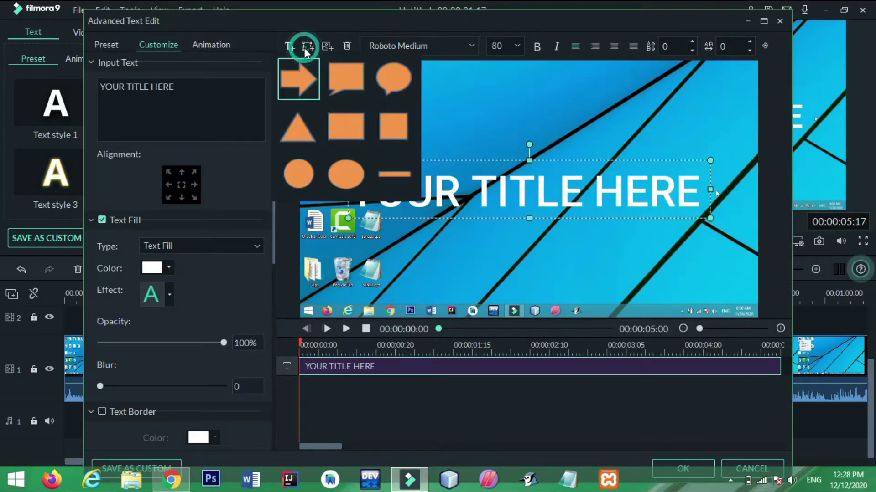
pyautogui.click(335, 121)
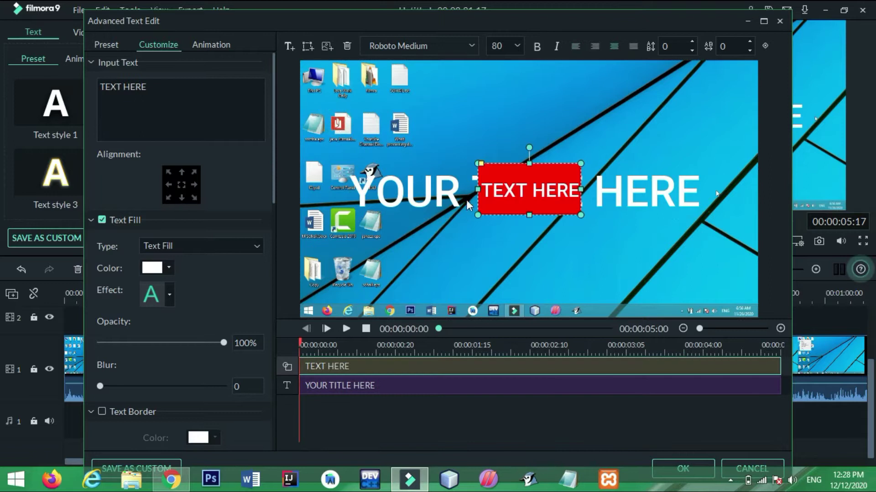
pyautogui.moveTo(477, 189); pyautogui.dragTo(299, 190)
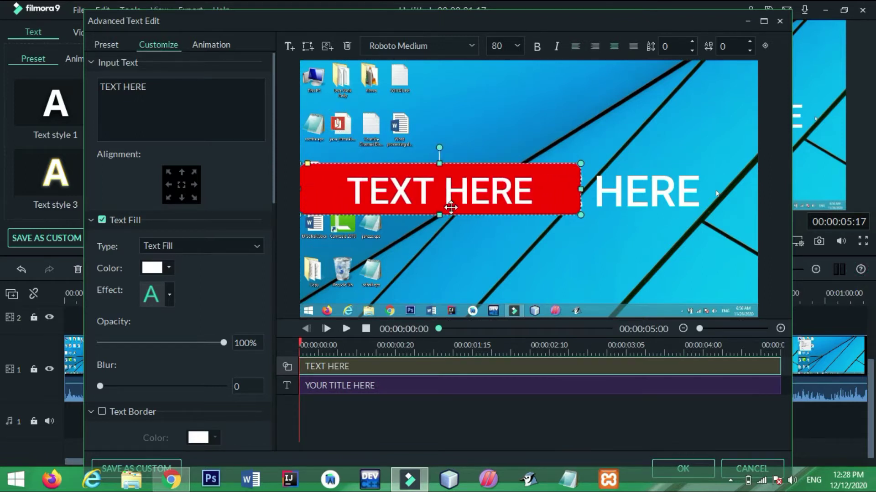
pyautogui.moveTo(440, 215); pyautogui.dragTo(436, 129)
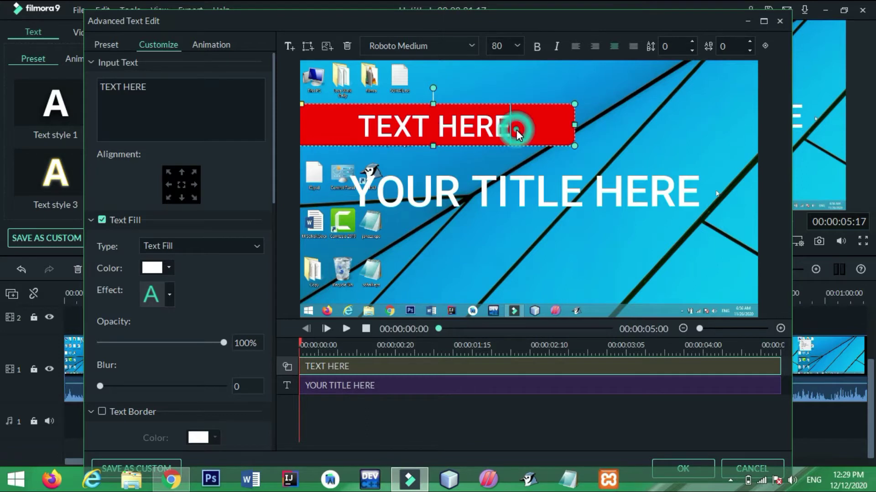
# Clear the placeholder text from the red bar.
pyautogui.press('BackSpace')
pyautogui.press('BackSpace')
pyautogui.press('BackSpace')
pyautogui.press('BackSpace')
pyautogui.press('BackSpace')
pyautogui.press('BackSpace')
pyautogui.press('BackSpace')
pyautogui.press('BackSpace')
pyautogui.press('BackSpace')
# Insert the Facebook logo image download.jpg from the Desktop.
pyautogui.click(323, 47)
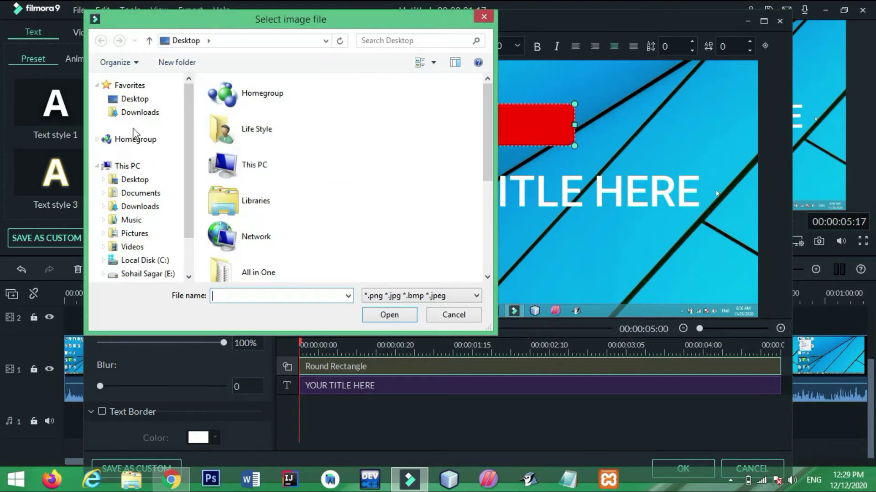
pyautogui.click(128, 109)
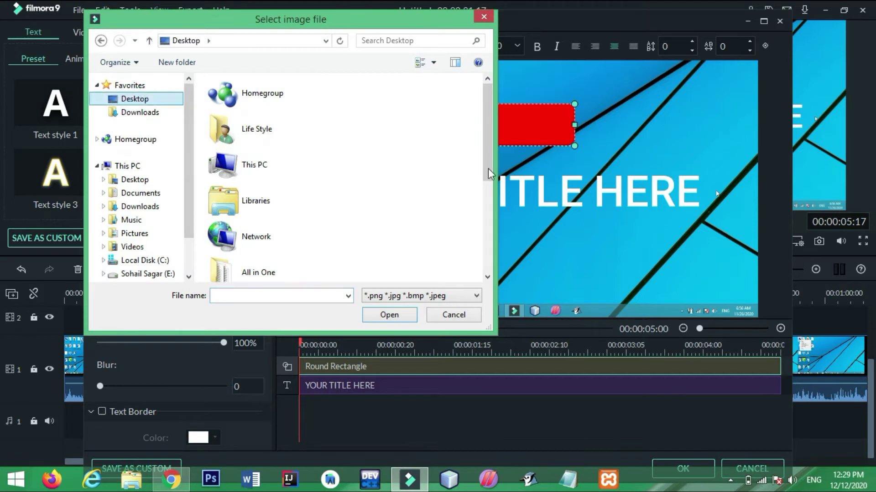
pyautogui.moveTo(485, 154); pyautogui.dragTo(477, 238)
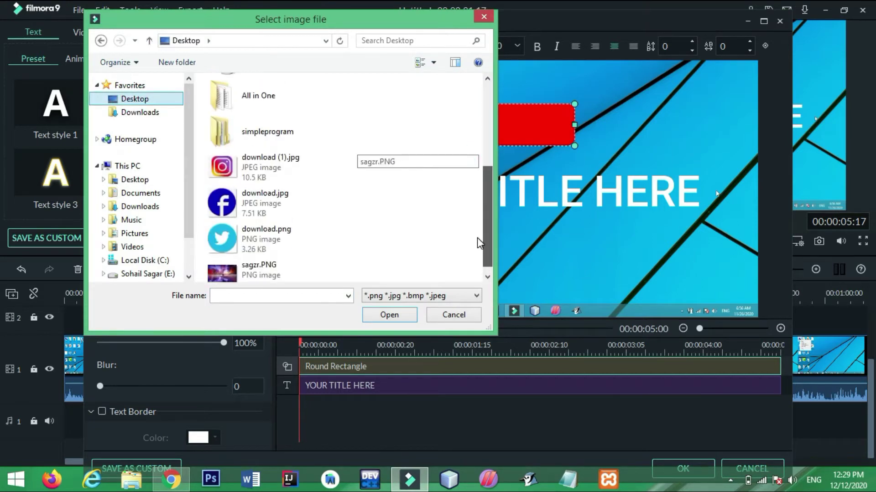
pyautogui.doubleClick(252, 216)
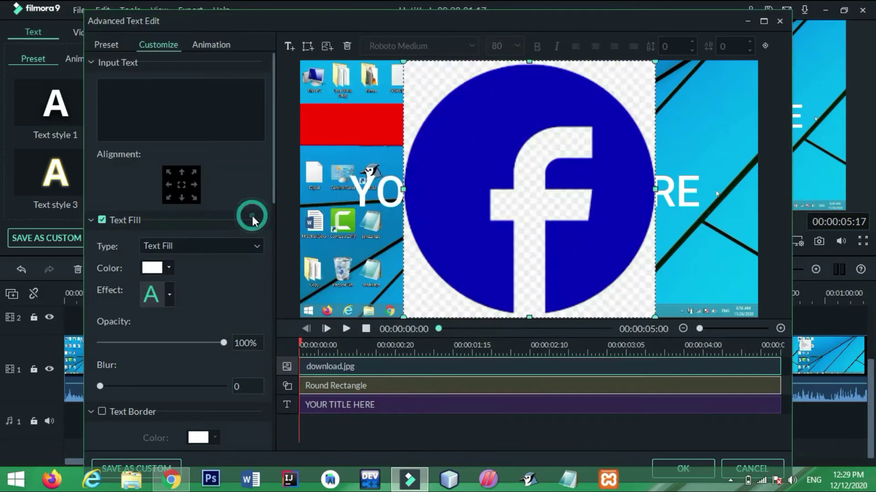
# Shrink the Facebook logo to slightly more than the bar's height and place it over the red bar's left end.
pyautogui.moveTo(403, 316); pyautogui.dragTo(564, 153)
pyautogui.moveTo(563, 99); pyautogui.dragTo(317, 116)
pyautogui.moveTo(344, 166); pyautogui.dragTo(347, 146)
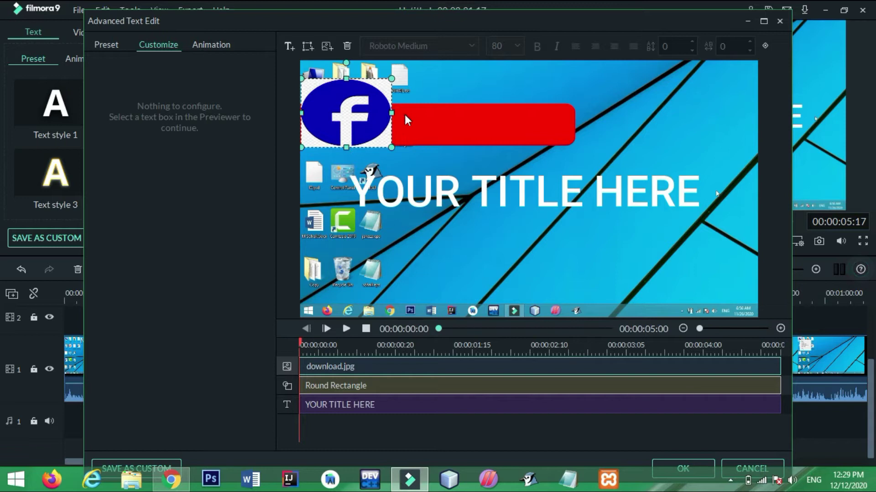
pyautogui.moveTo(392, 113); pyautogui.dragTo(376, 115)
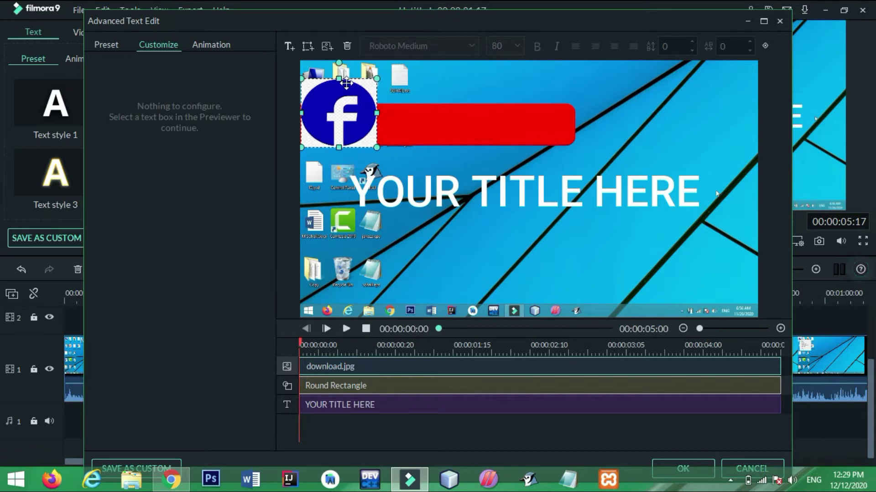
pyautogui.moveTo(341, 78); pyautogui.dragTo(338, 95)
pyautogui.moveTo(306, 121); pyautogui.dragTo(304, 123)
pyautogui.moveTo(377, 121); pyautogui.dragTo(352, 124)
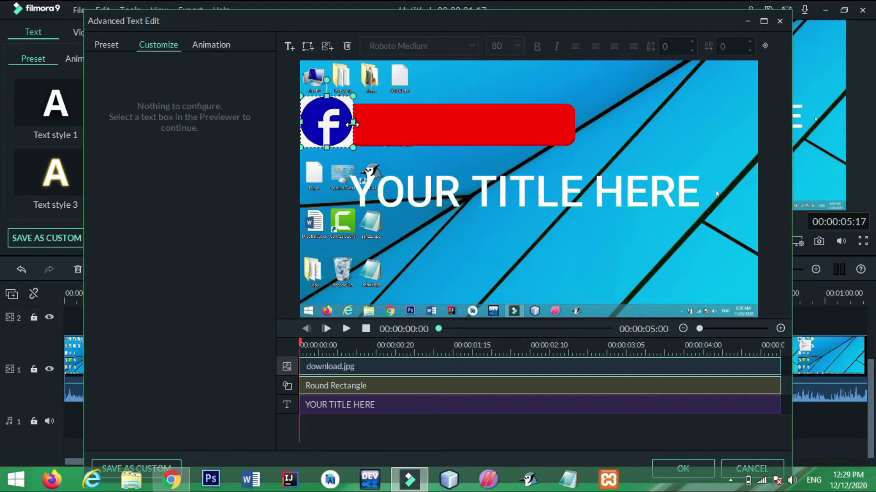
pyautogui.moveTo(327, 95); pyautogui.dragTo(325, 97)
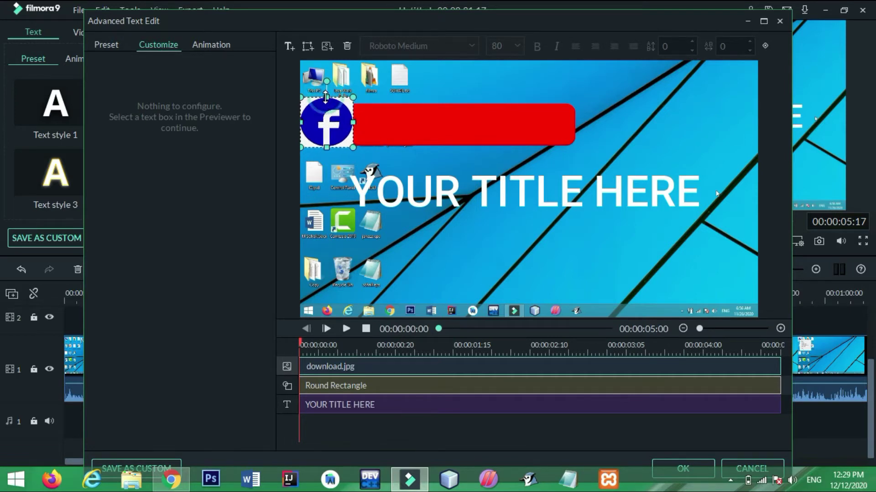
# Add a small text box centred on the red bar and delete the original YOUR TITLE HERE text.
pyautogui.click(288, 43)
pyautogui.moveTo(638, 219); pyautogui.dragTo(543, 186)
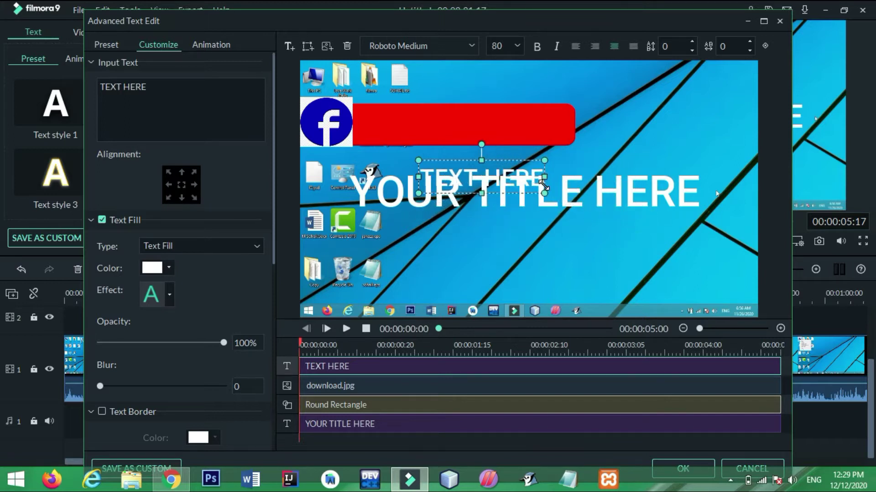
pyautogui.moveTo(467, 181); pyautogui.dragTo(430, 127)
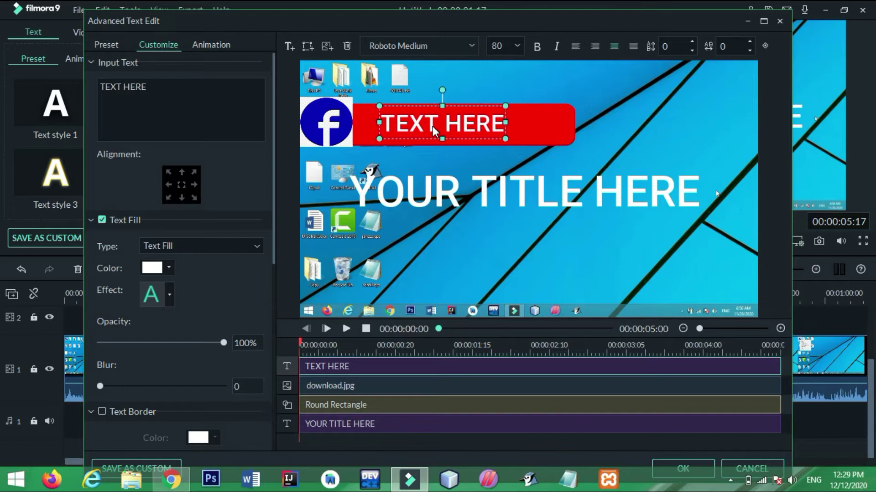
pyautogui.click(455, 211)
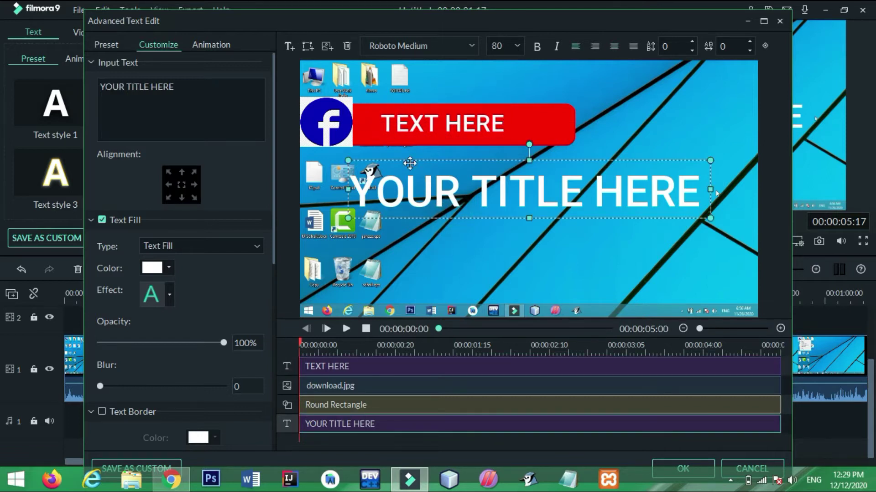
pyautogui.click(350, 48)
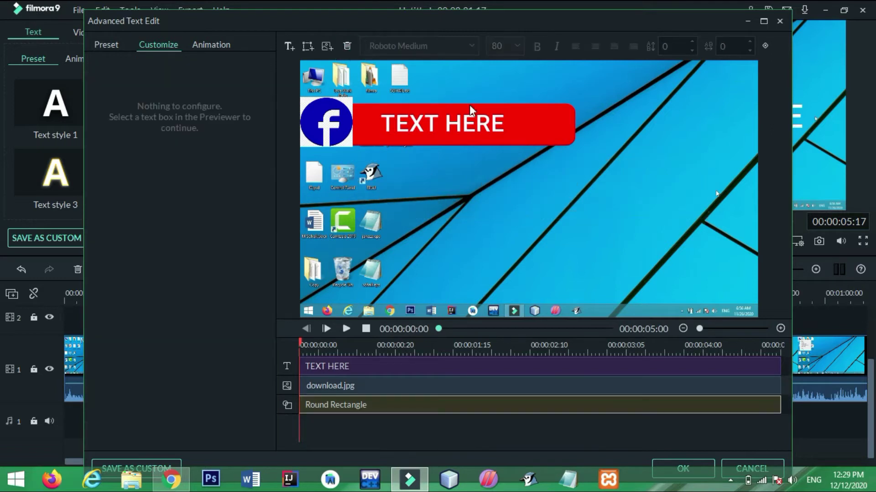
# Replace the placeholder text on the red bar with "Facebook".
pyautogui.click(500, 128)
pyautogui.press('BackSpace')
pyautogui.press('BackSpace')
pyautogui.press('BackSpace')
pyautogui.press('BackSpace')
pyautogui.press('BackSpace')
pyautogui.press('BackSpace')
pyautogui.press('BackSpace')
pyautogui.press('BackSpace')
pyautogui.press('BackSpace')
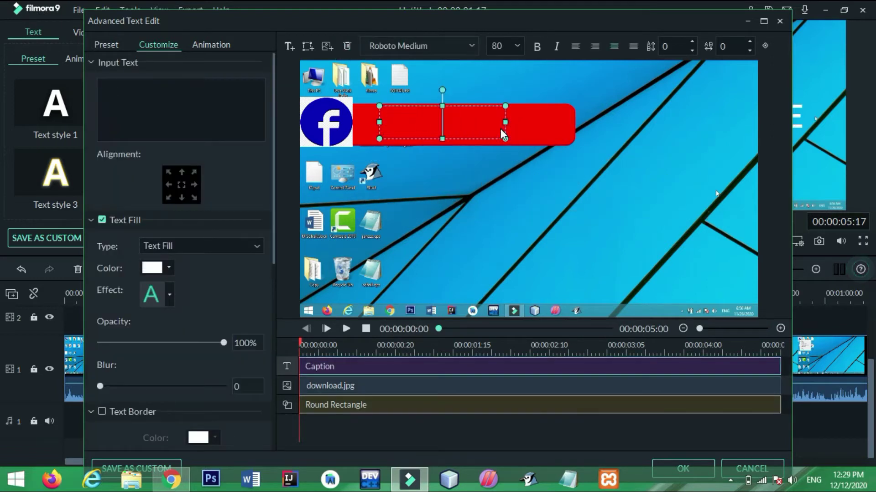
pyautogui.write('Faceb')
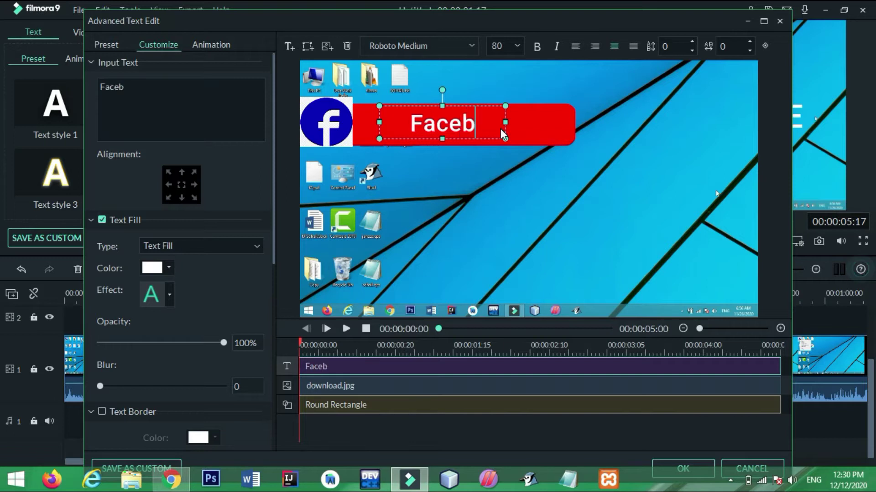
pyautogui.write('ook')
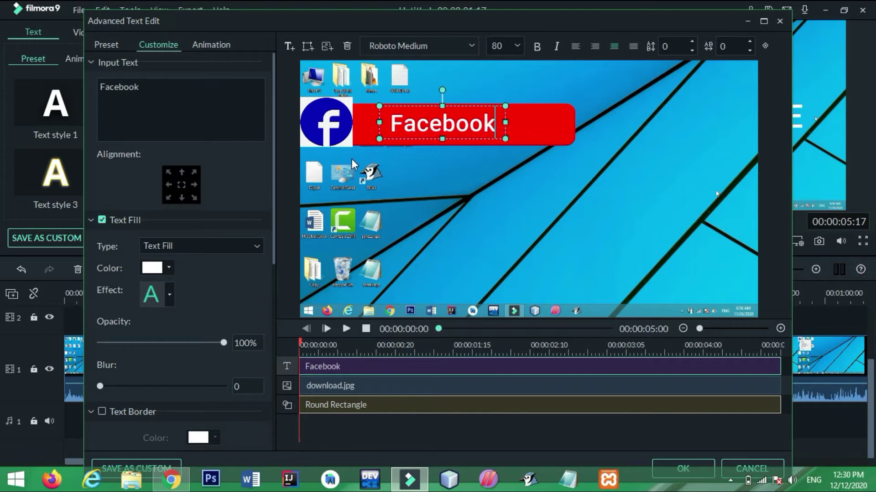
pyautogui.click(363, 133)
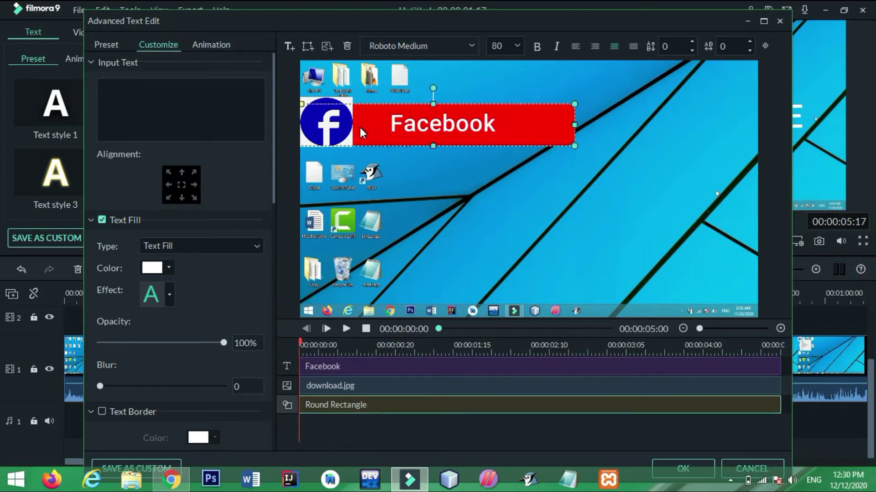
pyautogui.click(325, 46)
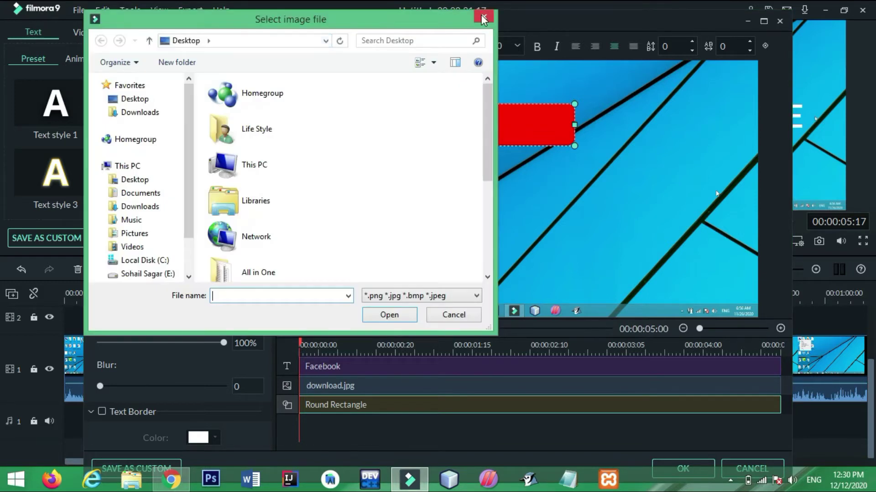
pyautogui.click(483, 17)
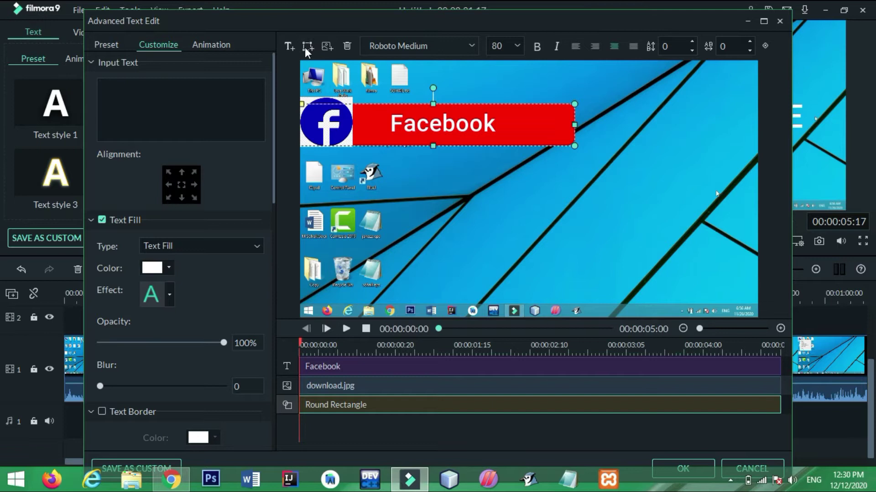
# Add a second rectangle below the Facebook bar and resize it to match that bar's width and height.
pyautogui.click(306, 47)
pyautogui.click(347, 127)
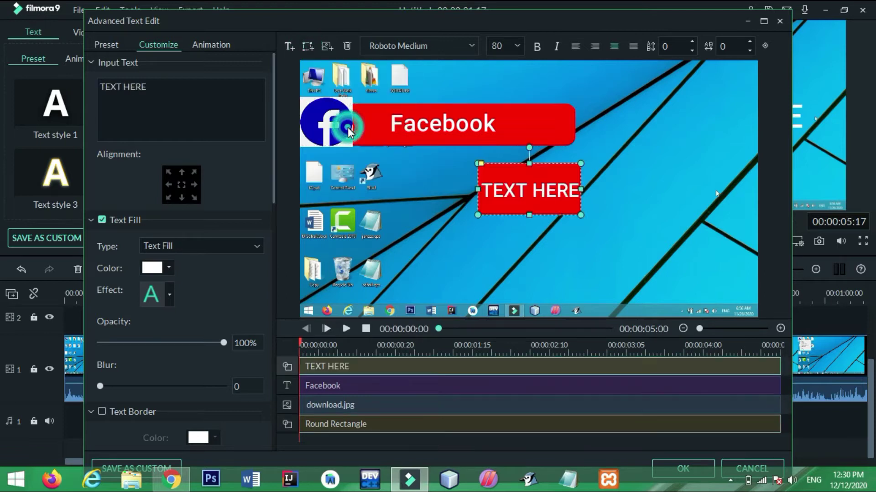
pyautogui.moveTo(501, 191); pyautogui.dragTo(327, 199)
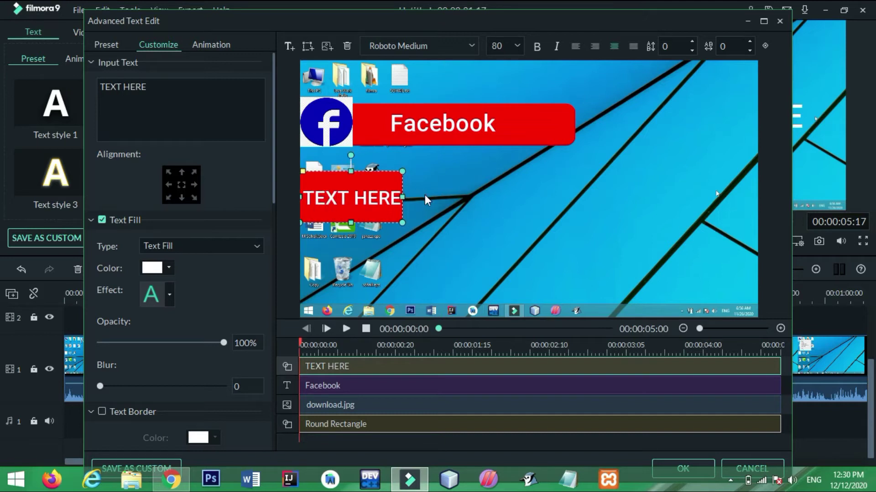
pyautogui.moveTo(400, 196); pyautogui.dragTo(578, 199)
pyautogui.moveTo(437, 222); pyautogui.dragTo(438, 213)
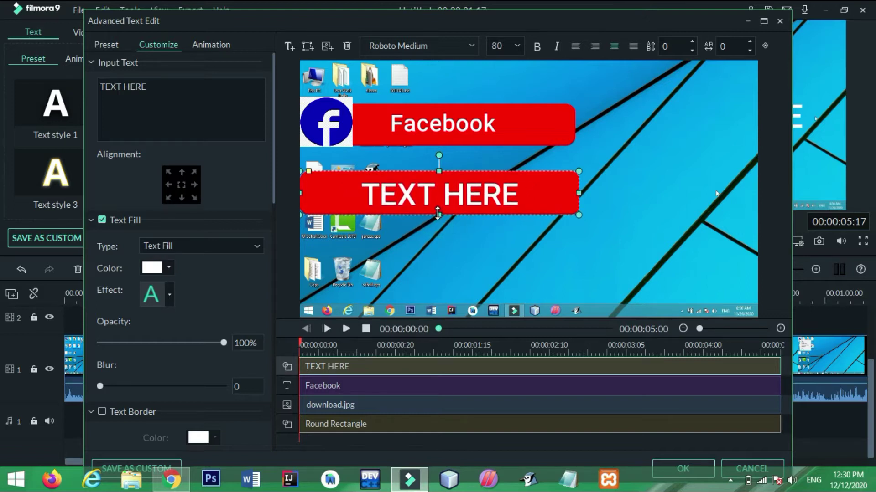
pyautogui.moveTo(300, 194)
pyautogui.mouseDown()
pyautogui.moveTo(293, 191)
pyautogui.moveTo(300, 197)
pyautogui.mouseUp()
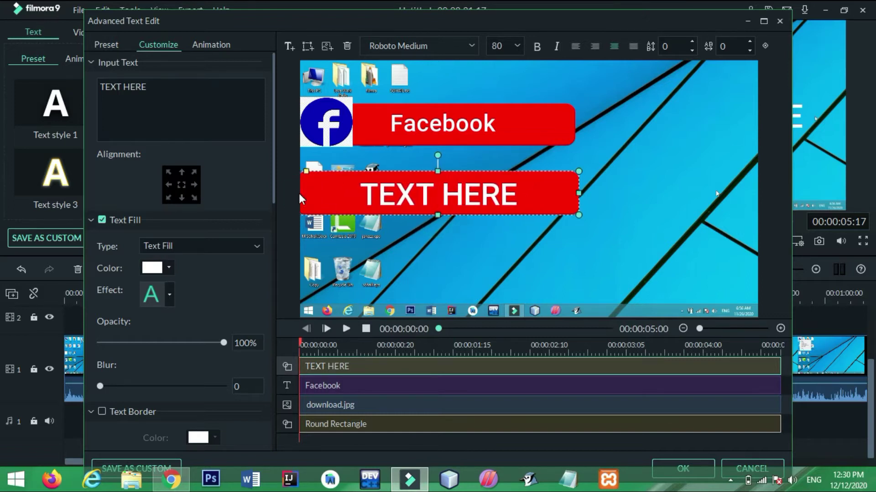
# Clear the placeholder text from the second red bar.
pyautogui.doubleClick(516, 196)
pyautogui.press('BackSpace')
pyautogui.press('BackSpace')
pyautogui.press('BackSpace')
pyautogui.press('BackSpace')
pyautogui.press('BackSpace')
pyautogui.press('BackSpace')
pyautogui.press('BackSpace')
pyautogui.press('BackSpace')
pyautogui.press('BackSpace')
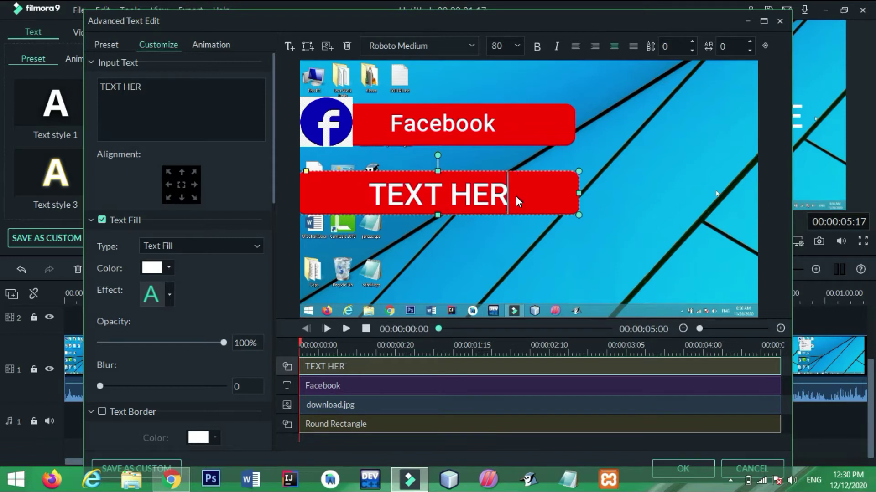
# Insert the Instagram logo image download (1).jpg from the Desktop.
pyautogui.click(309, 47)
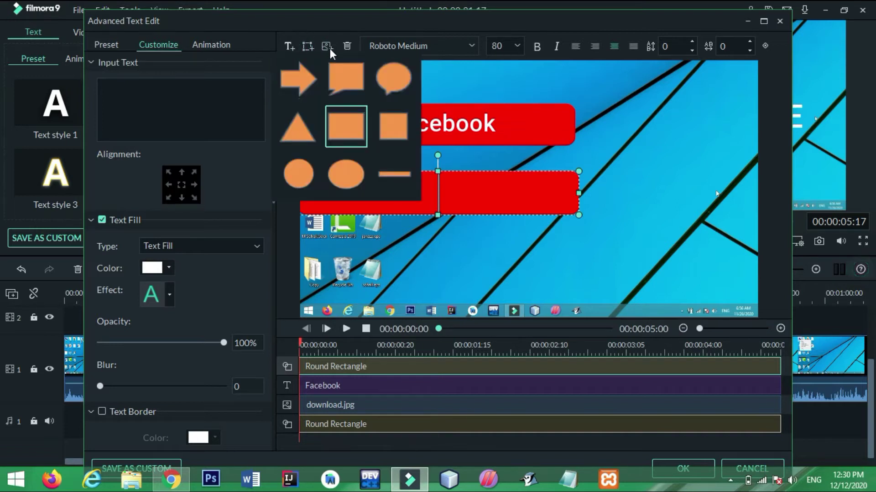
pyautogui.click(329, 48)
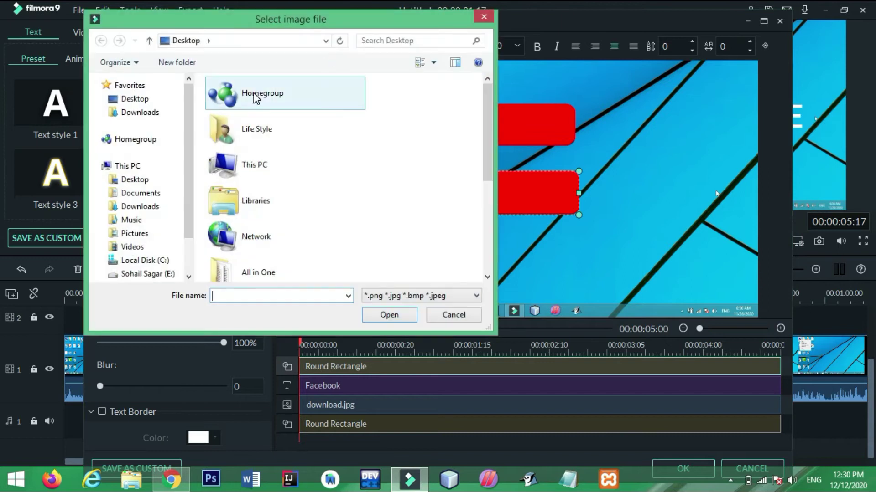
pyautogui.click(141, 183)
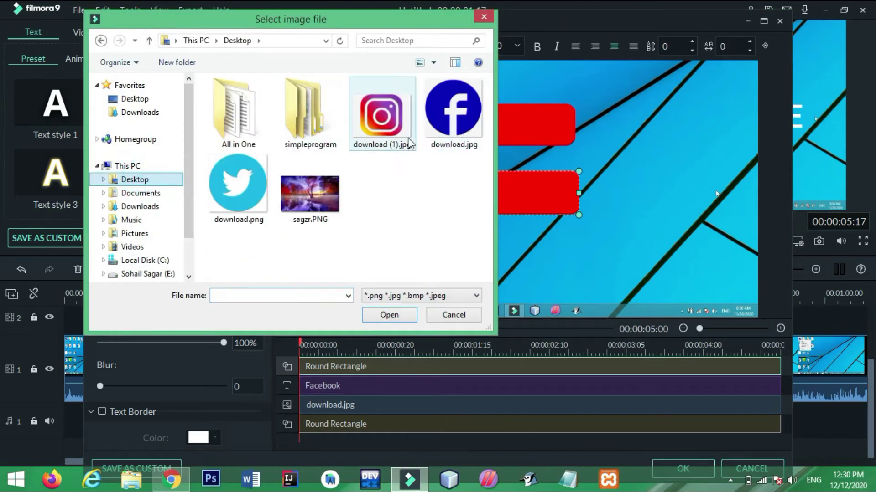
pyautogui.doubleClick(403, 112)
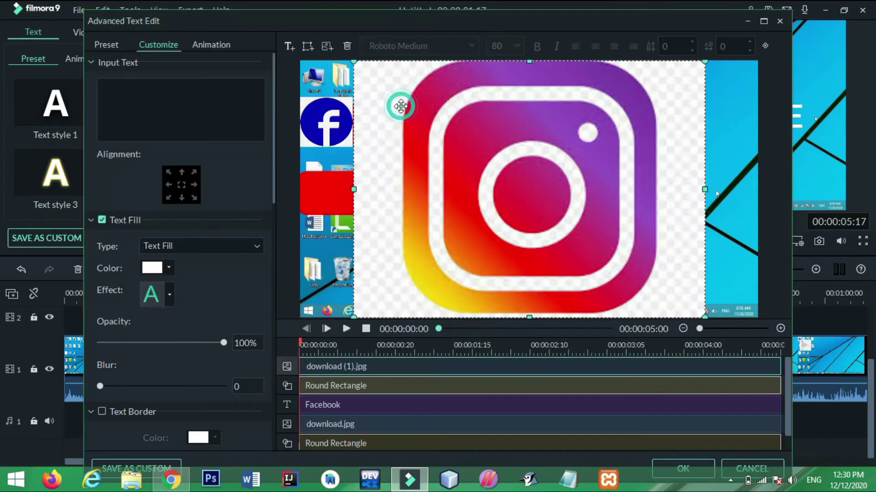
# Shrink the Instagram logo and fit it over the start of the second red bar, matching the bar's height.
pyautogui.moveTo(350, 313); pyautogui.dragTo(328, 208)
pyautogui.moveTo(401, 231); pyautogui.dragTo(374, 209)
pyautogui.click(365, 209)
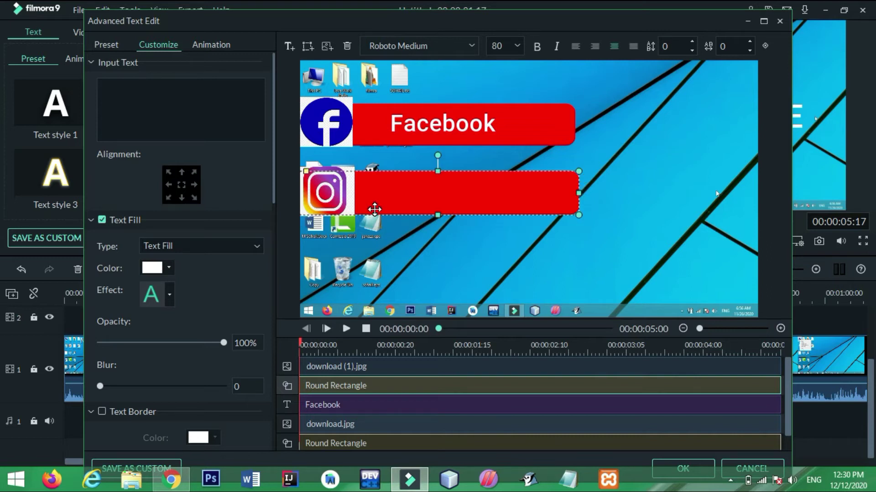
pyautogui.click(375, 209)
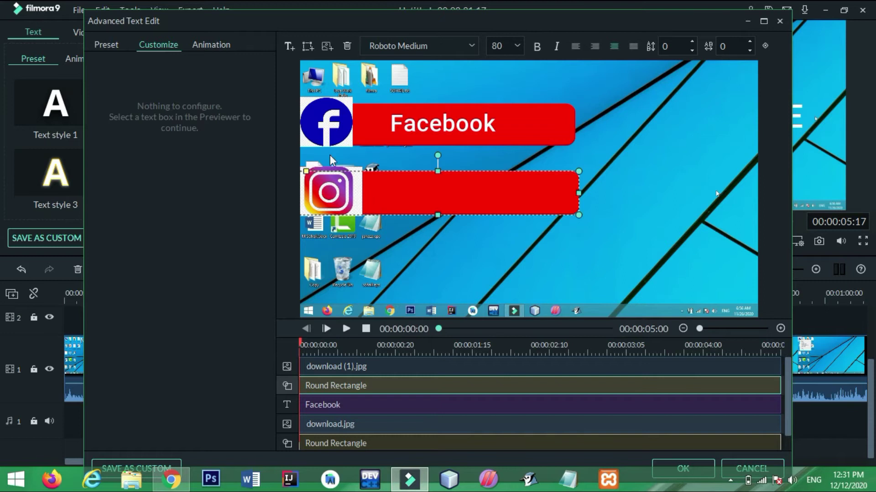
# Add a text box fitted onto the second red bar and replace its placeholder text with "Instagram".
pyautogui.click(293, 46)
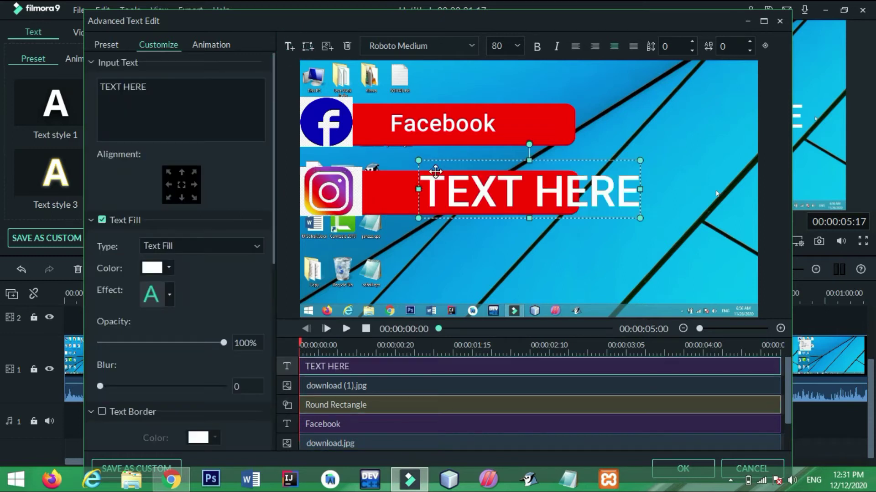
pyautogui.moveTo(638, 188); pyautogui.dragTo(482, 192)
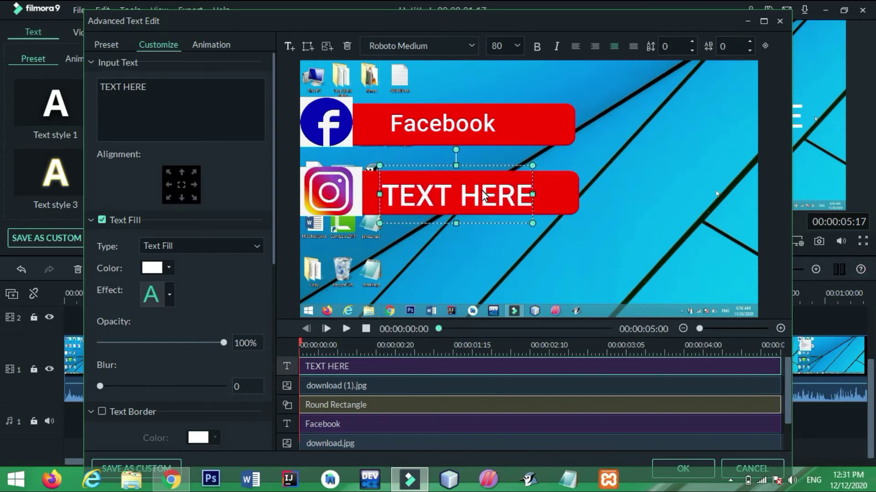
pyautogui.click(523, 191)
pyautogui.click(528, 196)
pyautogui.press('BackSpace')
pyautogui.press('BackSpace')
pyautogui.press('BackSpace')
pyautogui.press('BackSpace')
pyautogui.press('BackSpace')
pyautogui.press('BackSpace')
pyautogui.press('BackSpace')
pyautogui.press('BackSpace')
pyautogui.press('BackSpace')
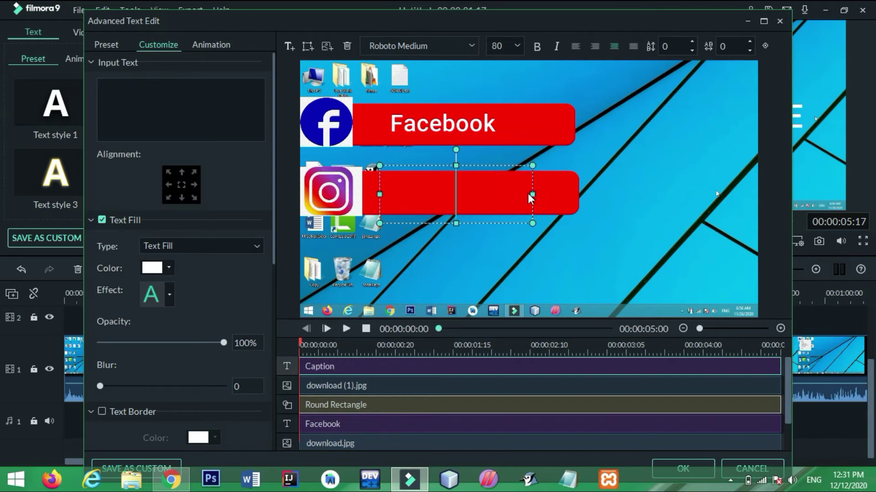
pyautogui.write('Instagram')
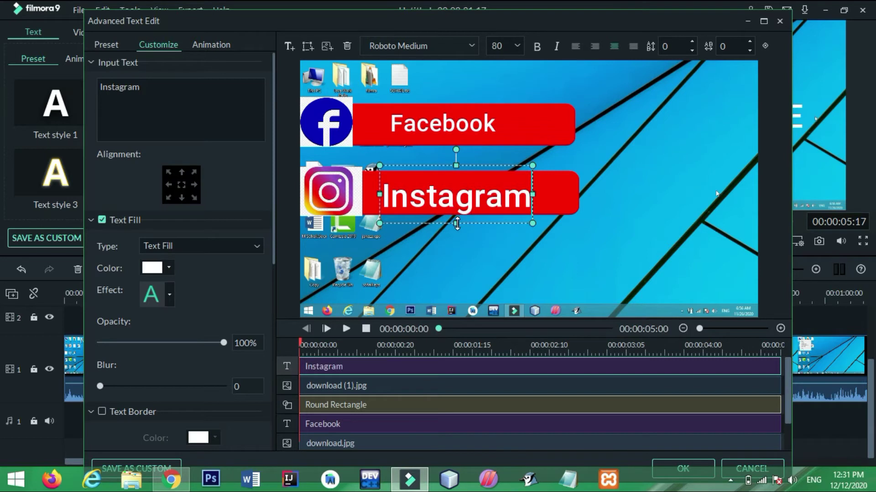
# Reduce the Instagram text box's height to sit within its bar and shorten the bar to line up with the Facebook bar.
pyautogui.moveTo(456, 224); pyautogui.dragTo(456, 215)
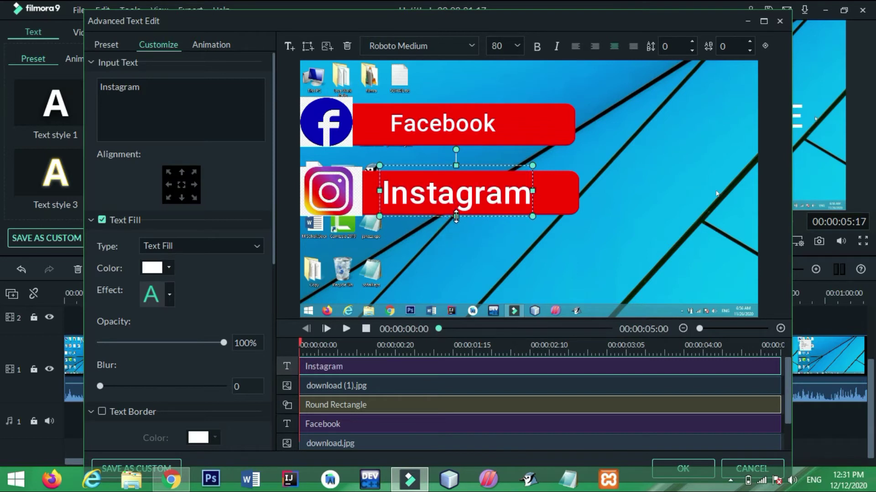
pyautogui.click(560, 193)
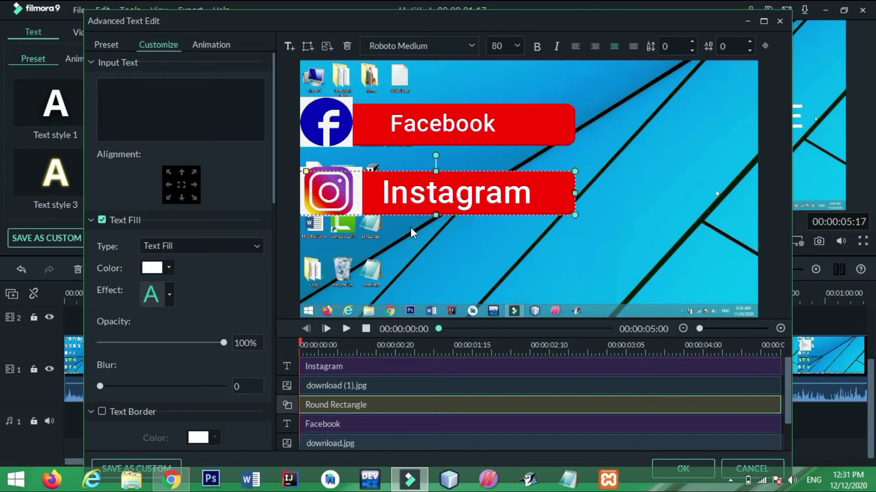
pyautogui.click(462, 258)
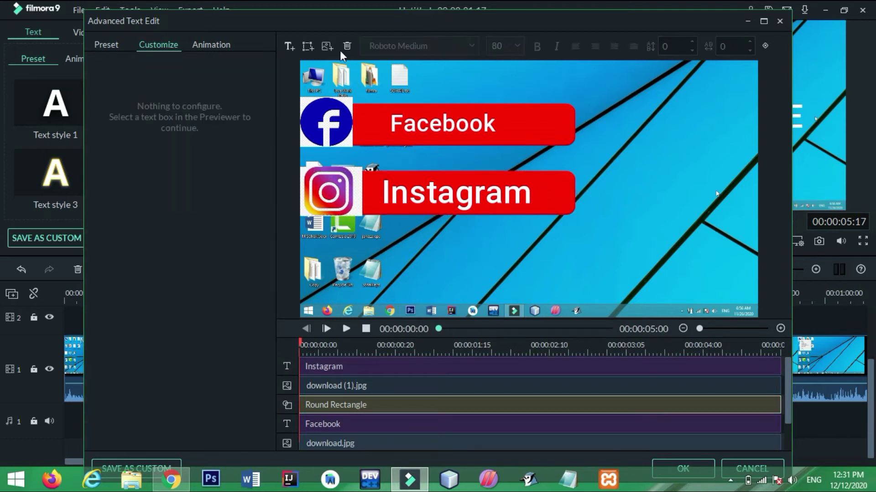
# Add a third rectangle below the Instagram bar and resize it to about the same width and height as the bars above.
pyautogui.click(327, 46)
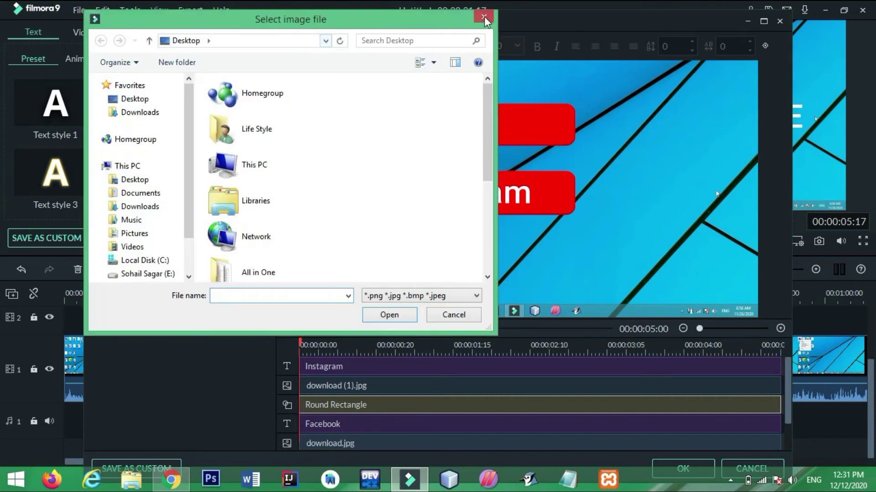
pyautogui.click(483, 17)
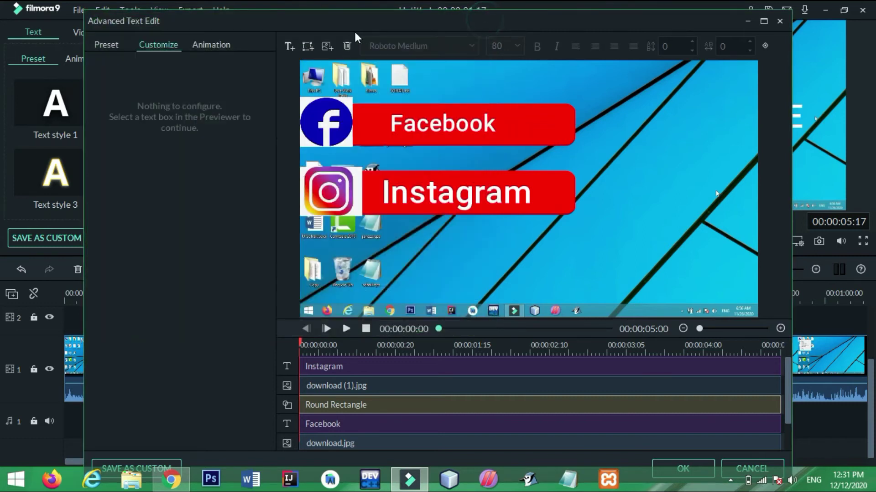
pyautogui.click(306, 45)
pyautogui.click(353, 142)
pyautogui.click(352, 137)
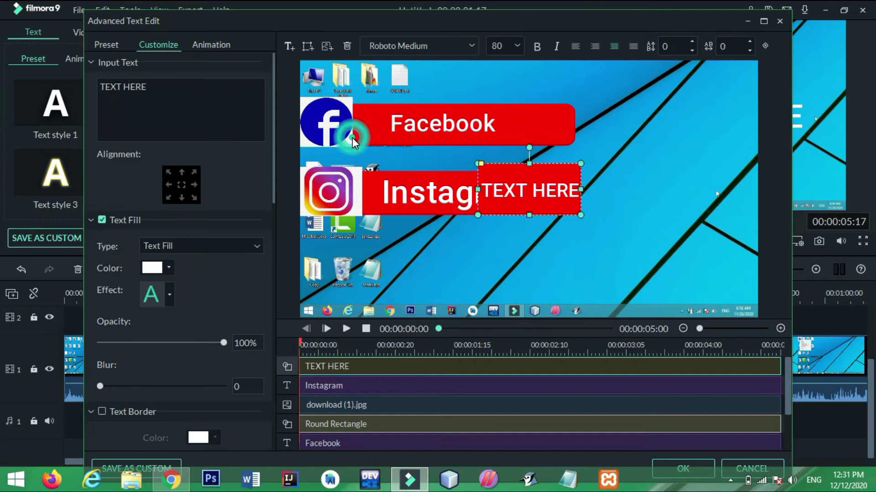
pyautogui.moveTo(514, 187); pyautogui.dragTo(339, 254)
pyautogui.moveTo(404, 263); pyautogui.dragTo(579, 262)
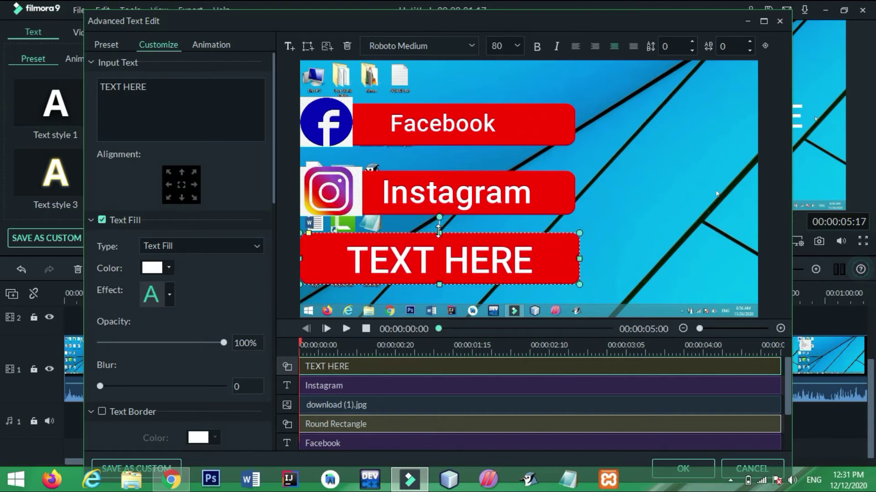
pyautogui.moveTo(438, 232); pyautogui.dragTo(439, 234)
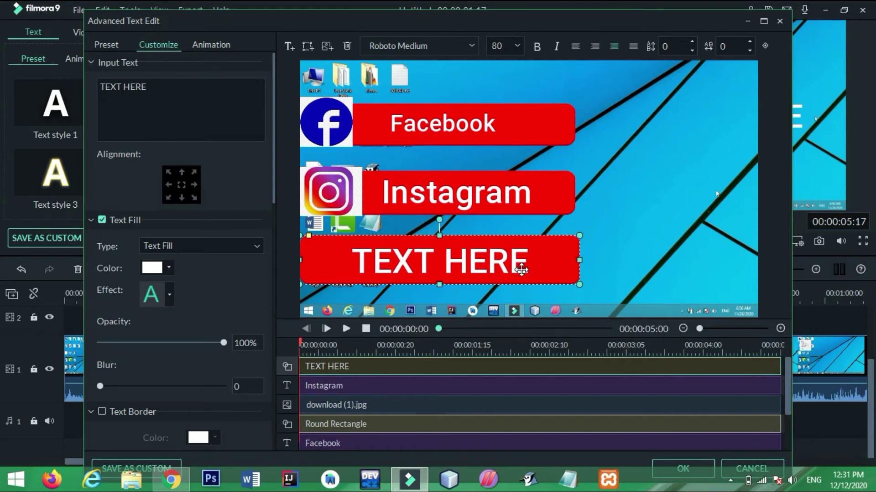
# Clear the placeholder text from the third red bar.
pyautogui.click(533, 262)
pyautogui.press('BackSpace')
pyautogui.press('BackSpace')
pyautogui.press('BackSpace')
pyautogui.press('BackSpace')
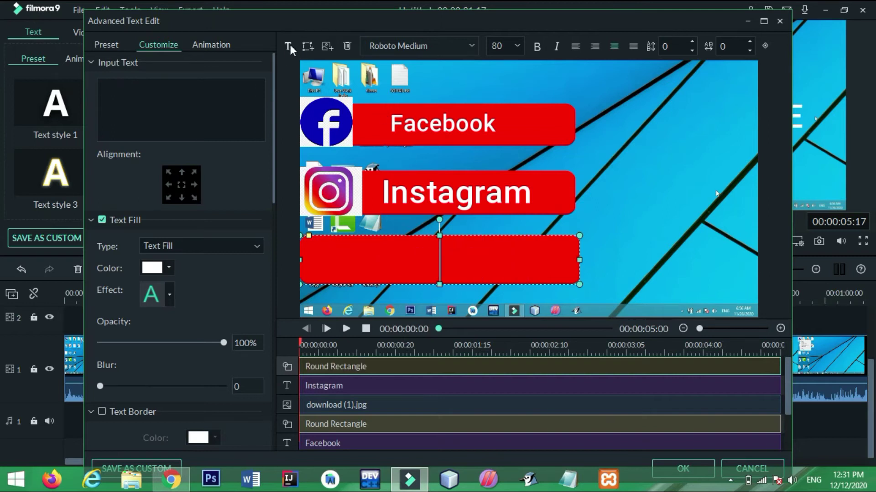
# Insert the Twitter logo image download.png from the Desktop.
pyautogui.click(313, 45)
pyautogui.click(321, 45)
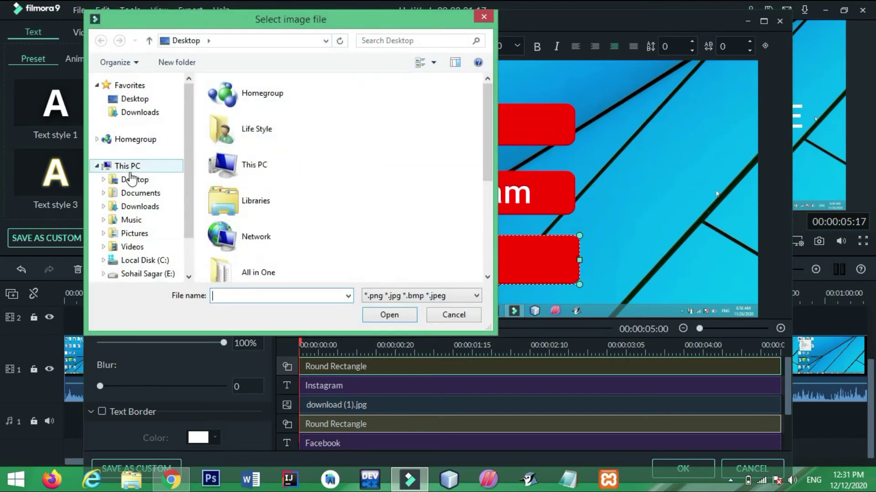
pyautogui.click(132, 179)
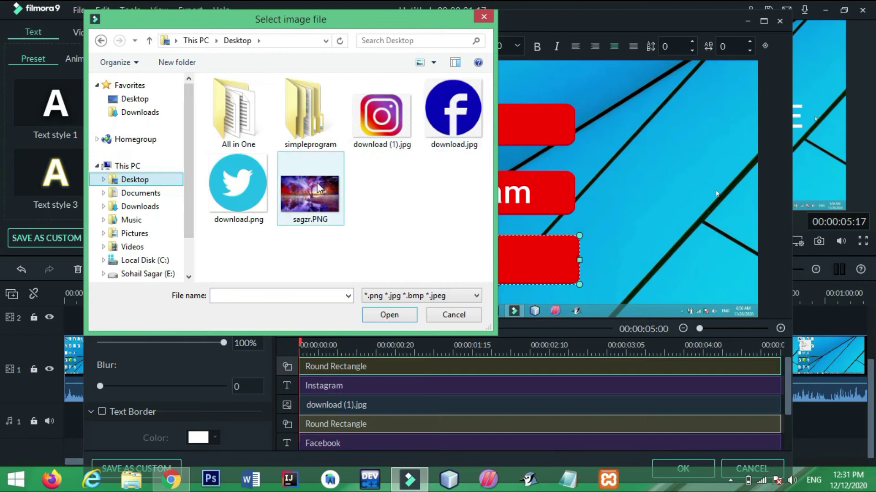
pyautogui.doubleClick(248, 188)
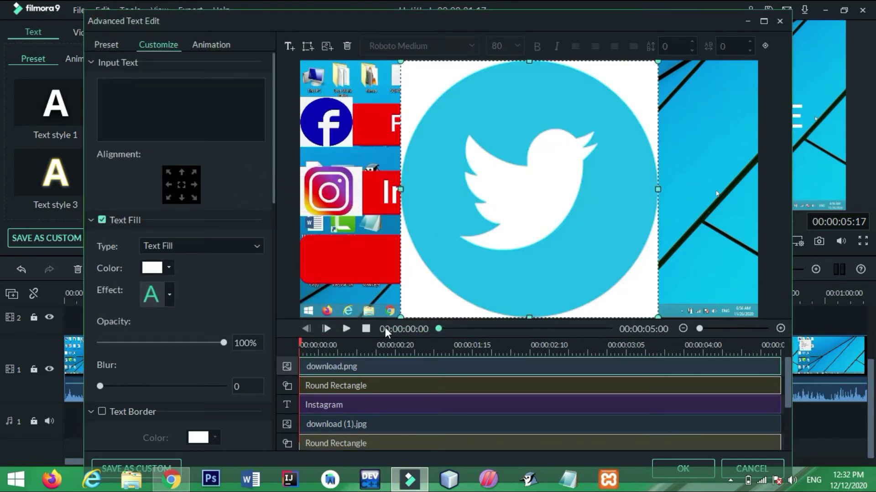
# Shrink the Twitter logo and fit it over the start of the third red bar, matching the Instagram logo's width.
pyautogui.moveTo(400, 316); pyautogui.dragTo(321, 265)
pyautogui.moveTo(367, 293); pyautogui.dragTo(362, 261)
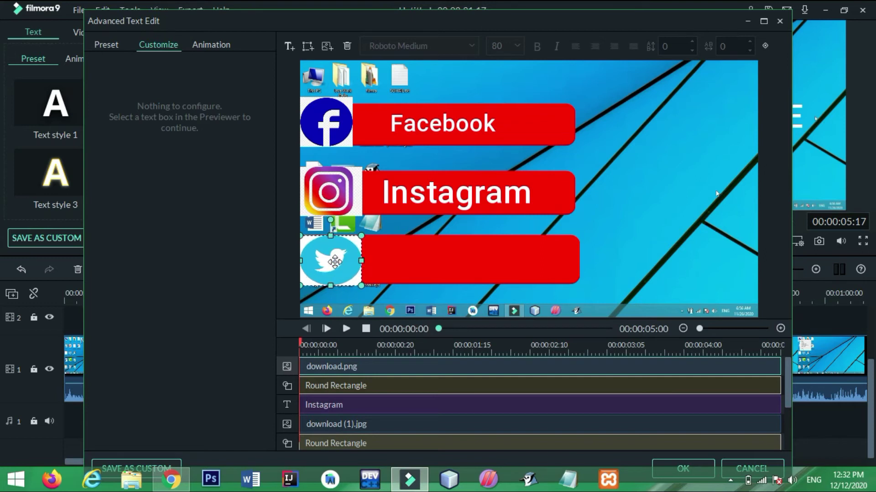
pyautogui.moveTo(302, 262); pyautogui.dragTo(301, 261)
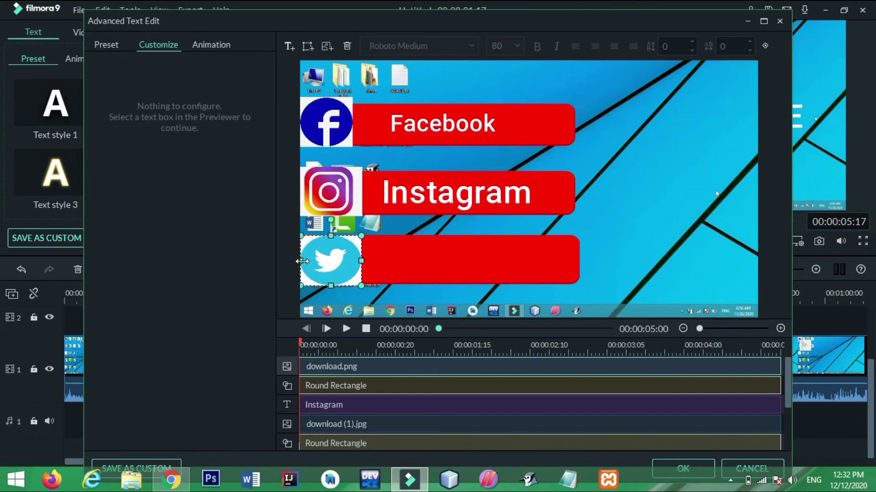